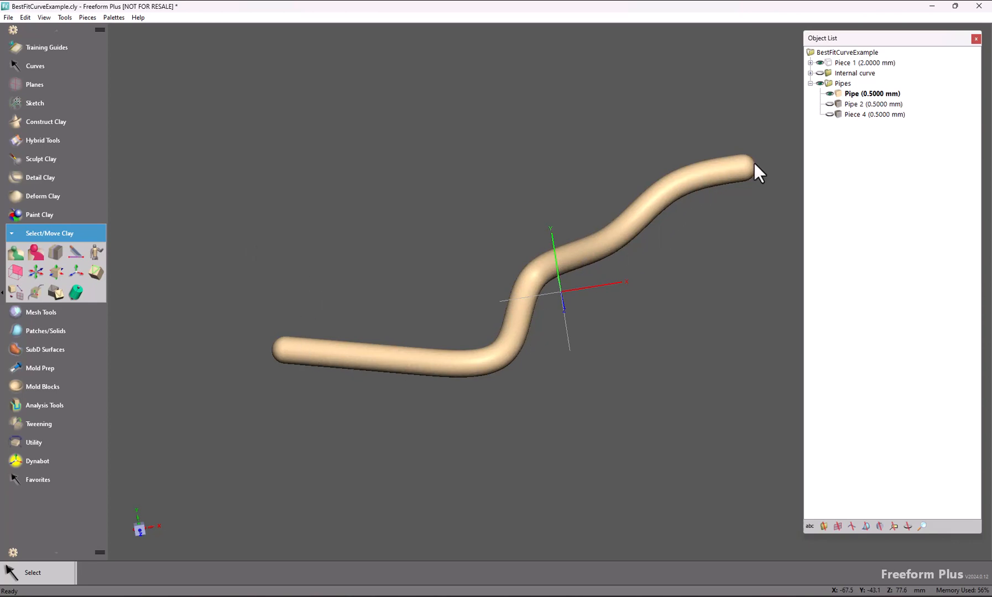
Fit a curve through the single pipe with Fit to Selection, using the Best Fit Curve method and creating a new object
left_click(77, 291)
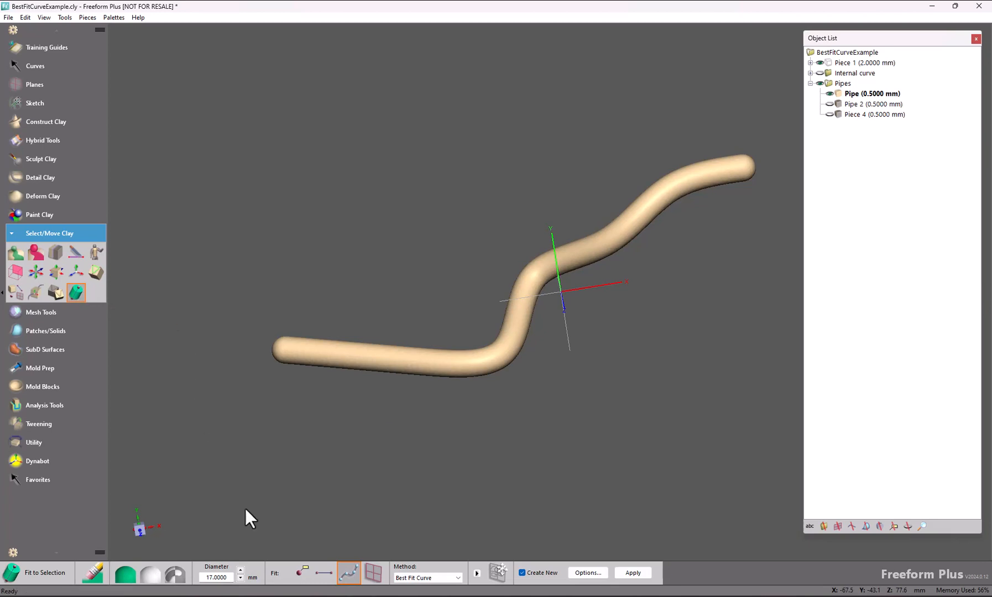
left_click(348, 574)
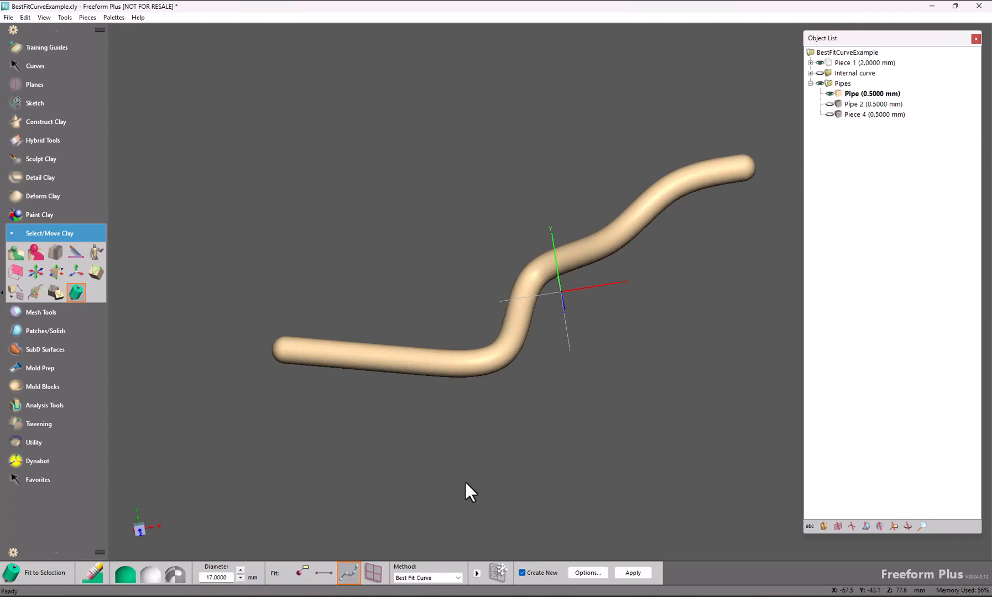
left_click(633, 573)
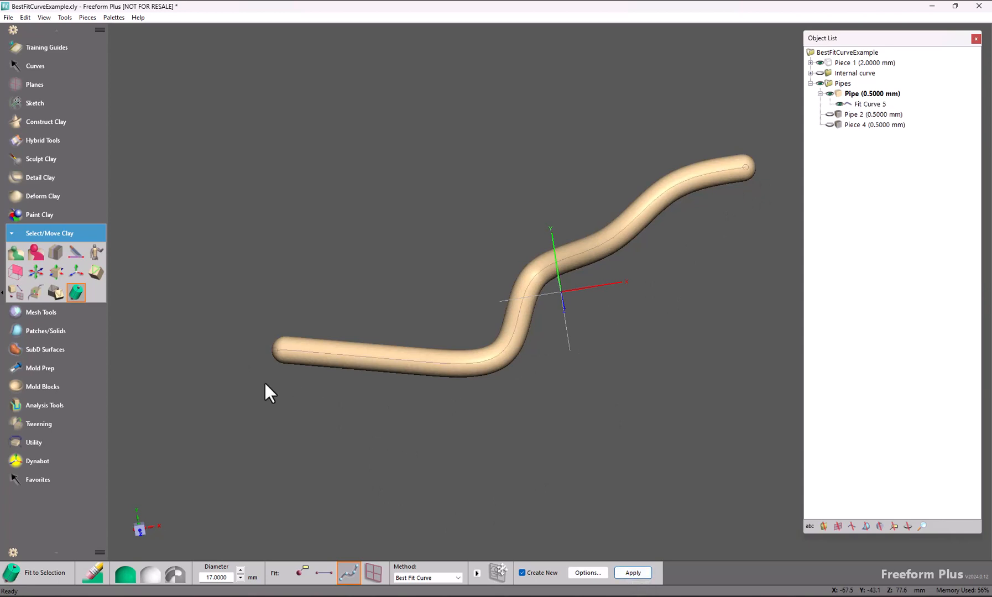
middle_click_drag(265, 383, 315, 403)
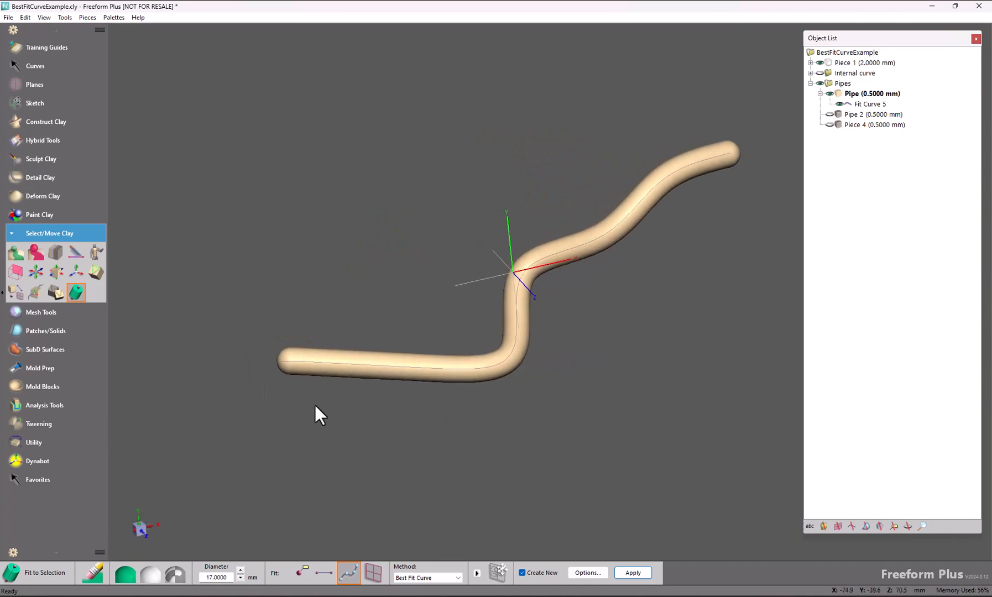
middle_click_drag(596, 359, 565, 370)
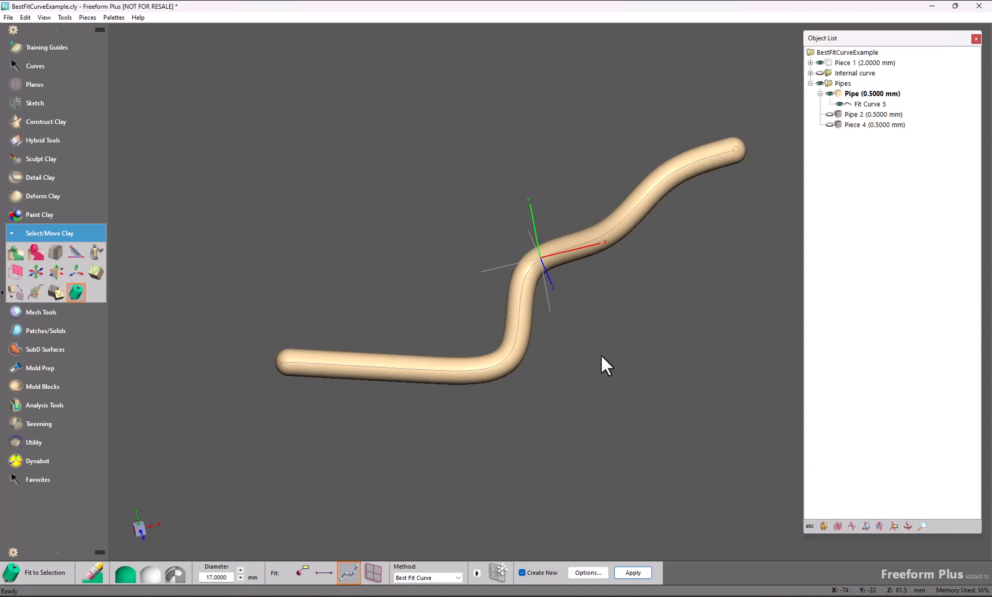
Hide the first pipe's fitted curve and make the branched pipe, Piece 4, the active piece
left_click(840, 105)
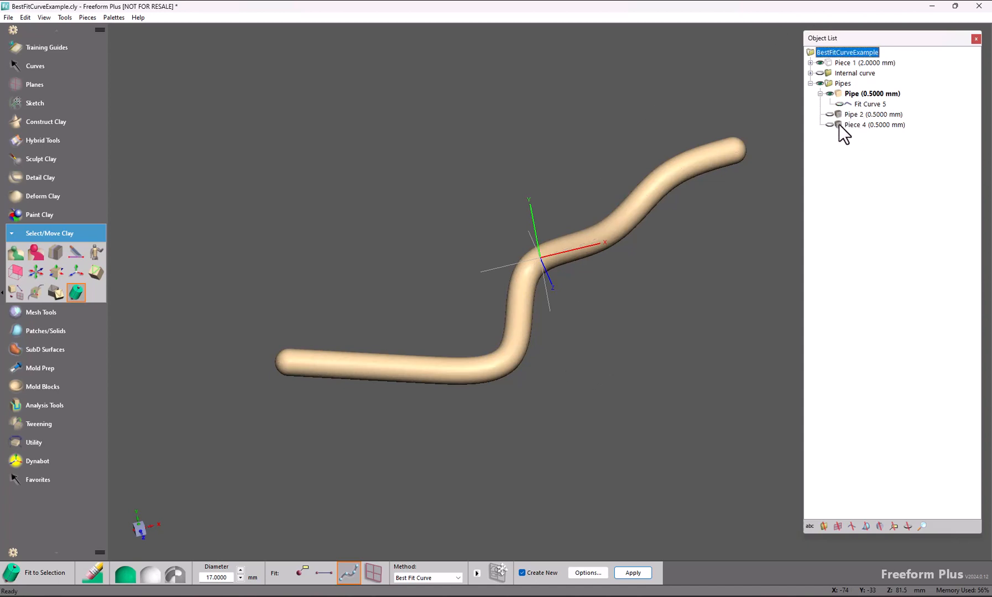
right_click(839, 124)
left_click(852, 127)
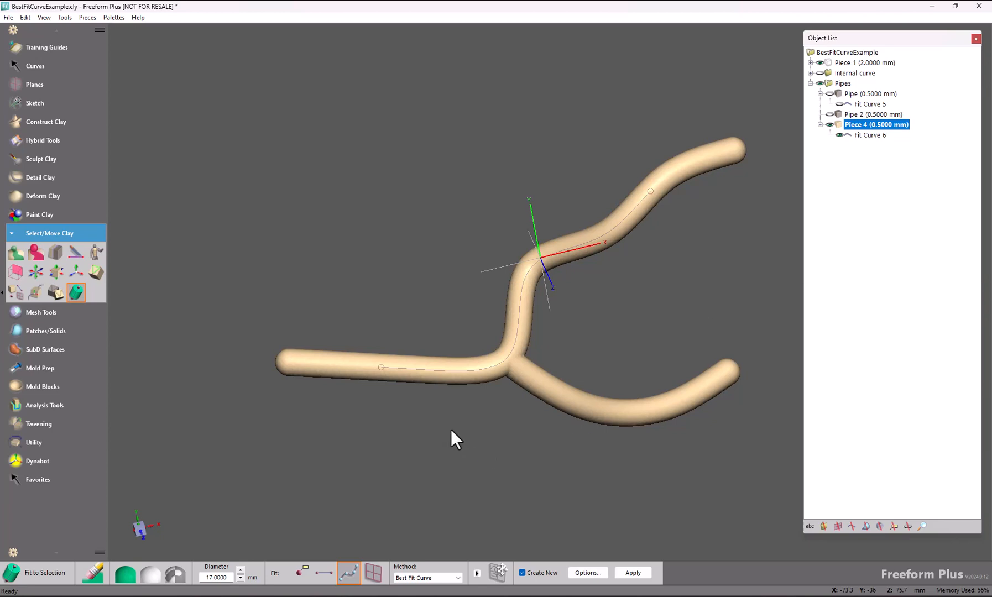
Undo the last curve fit and paint-select the left and lower-right branches of Piece 4 with a 13.5 mm diameter ball
key("ctrl+z")
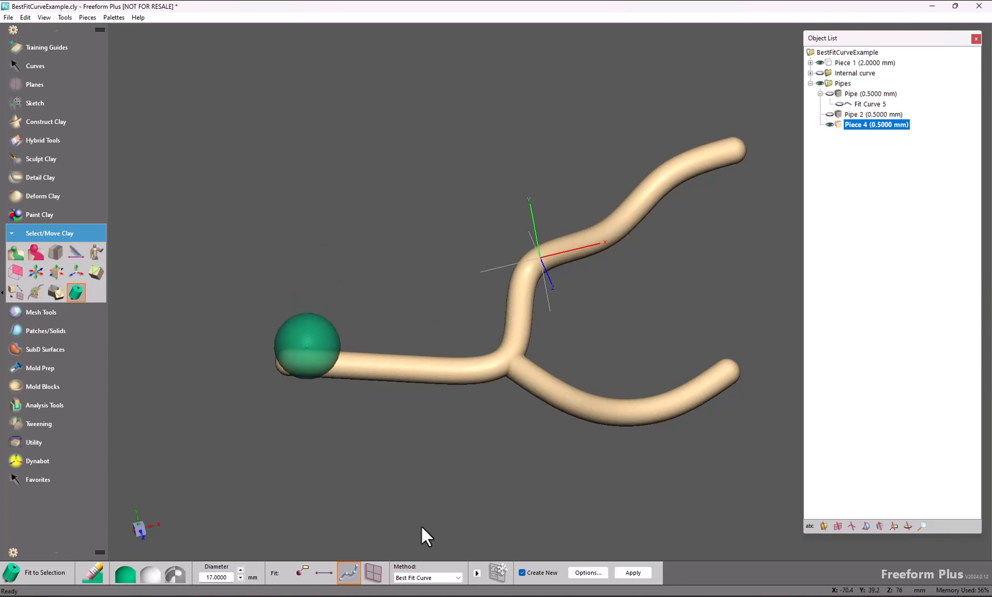
key("minus")
key("minus")
key("minus")
key("minus")
key("minus")
key("minus")
key("minus")
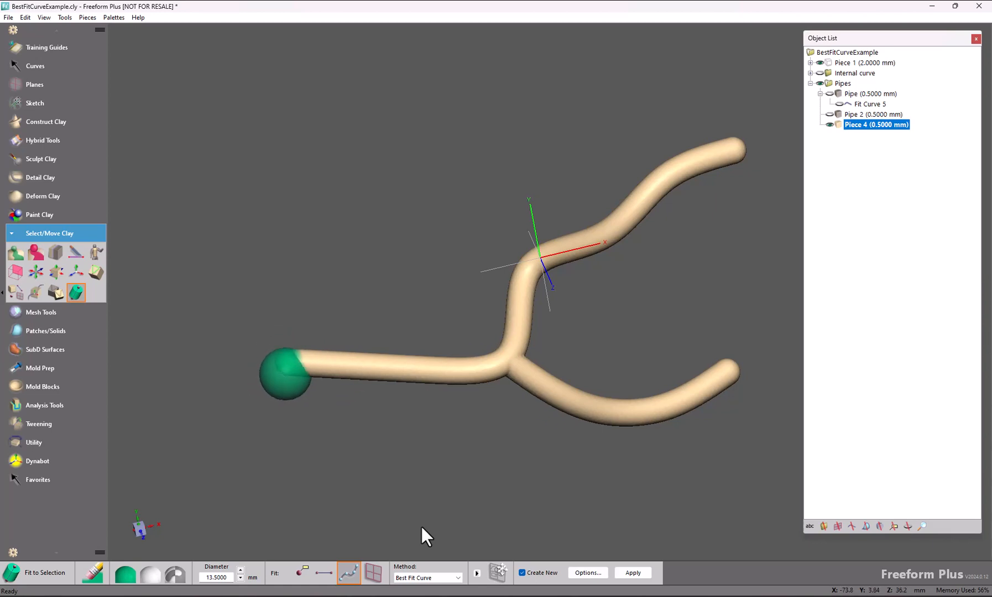
mouse_move(324, 359)
left_mouse_down()
mouse_move(512, 368)
mouse_move(596, 412)
mouse_move(702, 395)
mouse_move(733, 372)
left_mouse_up()
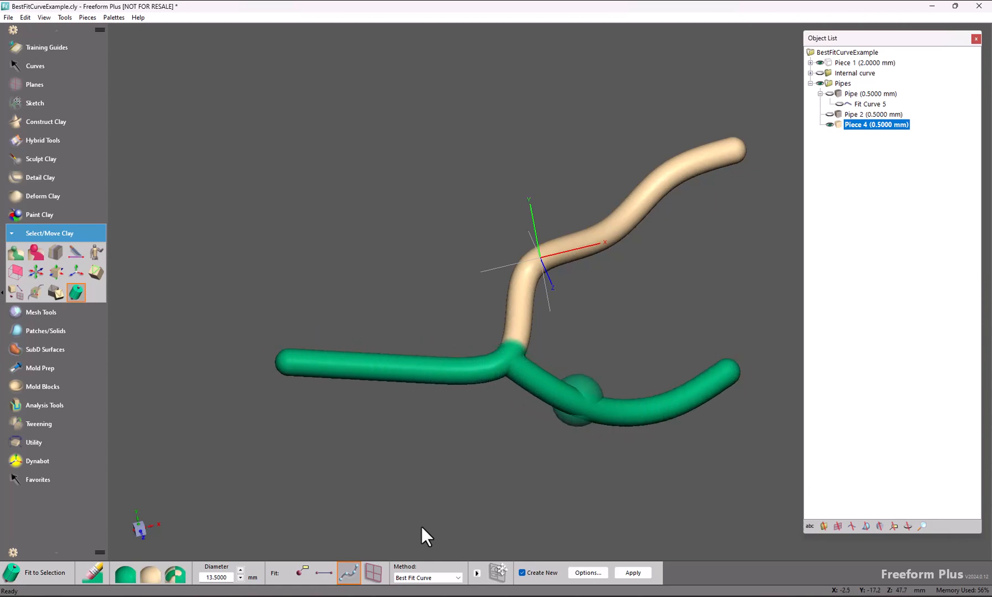
Erase the selection spilling onto the upper branch at the junction and fit a best fit curve to the remaining selected branches
left_click(95, 577)
mouse_move(529, 331)
left_mouse_down()
mouse_move(501, 332)
mouse_move(541, 340)
left_mouse_up()
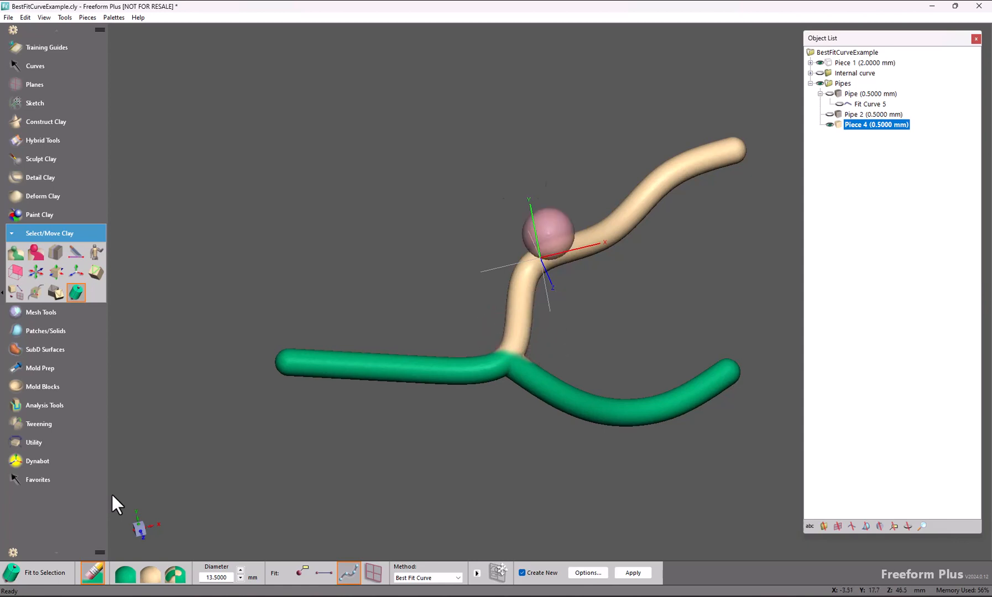
left_click(633, 573)
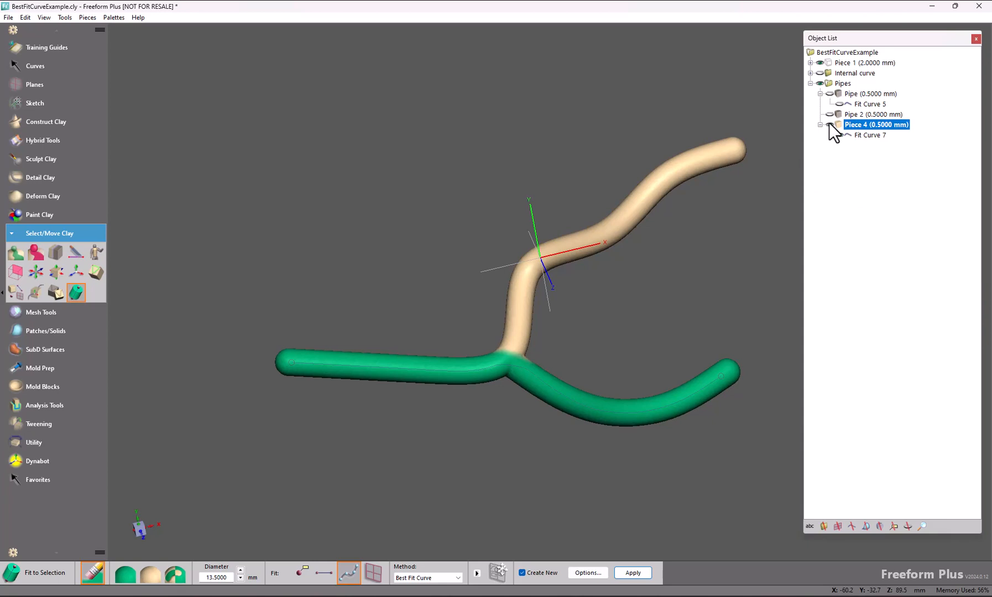
Show the Internal curve folder and hide Piece 4 together with its fitted curve
left_click(819, 73)
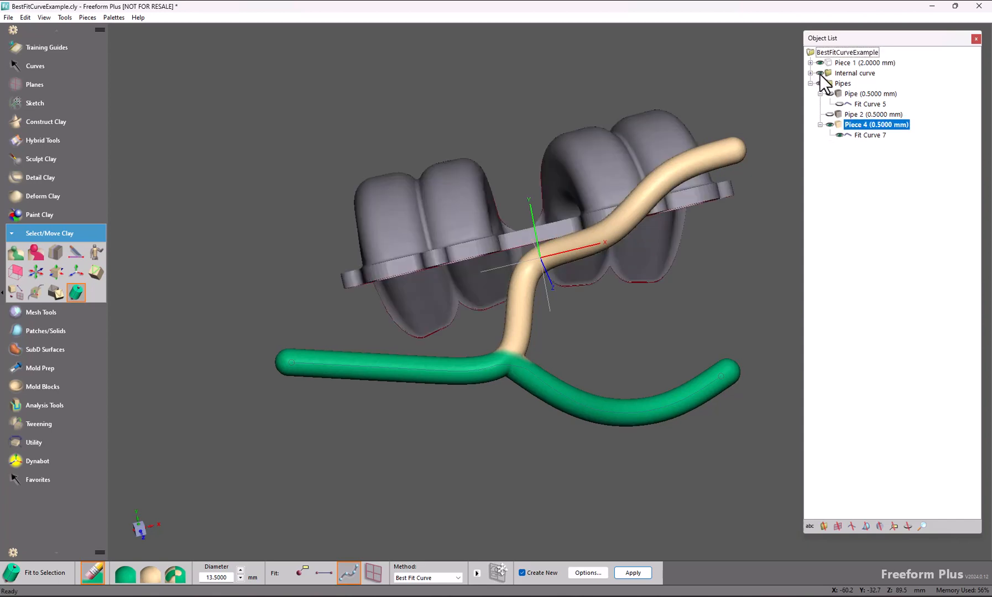
left_click(830, 124)
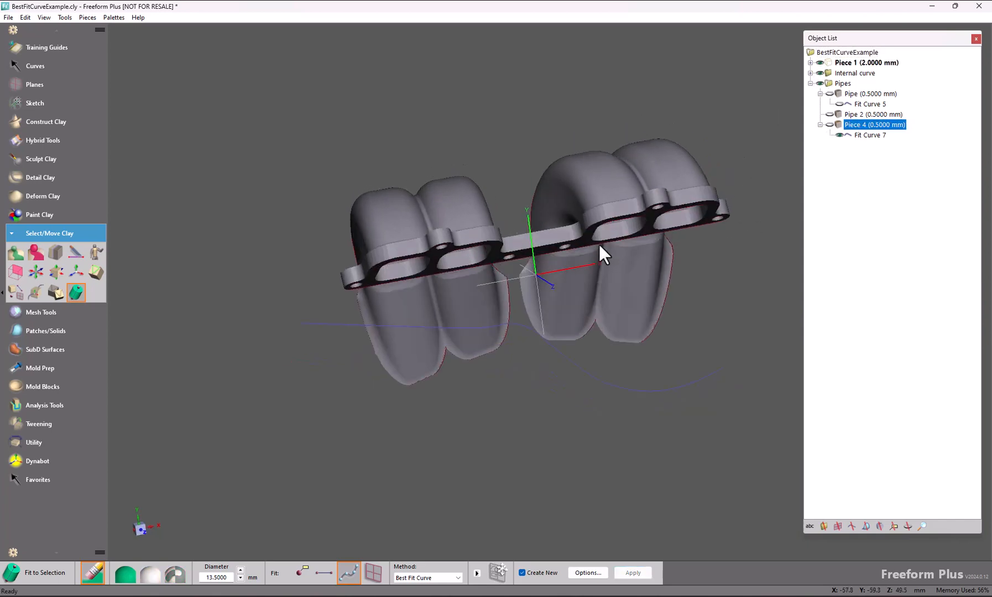
left_click(839, 135)
right_click_drag(535, 281, 470, 181)
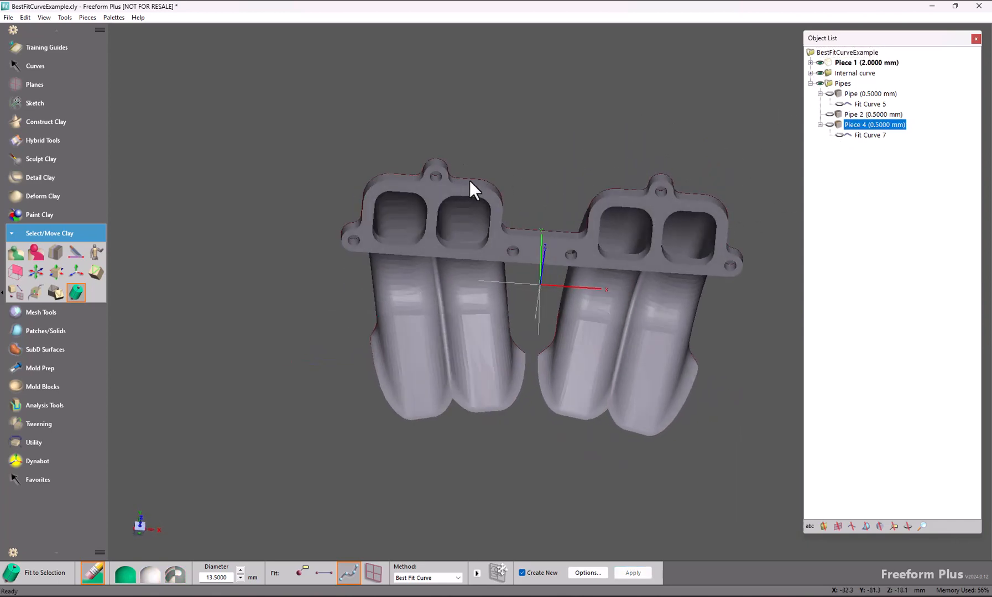
Expand the Internal curve folder and activate the Intake_manifold_upper_-_part_1_-_scaled mesh
left_click(811, 73)
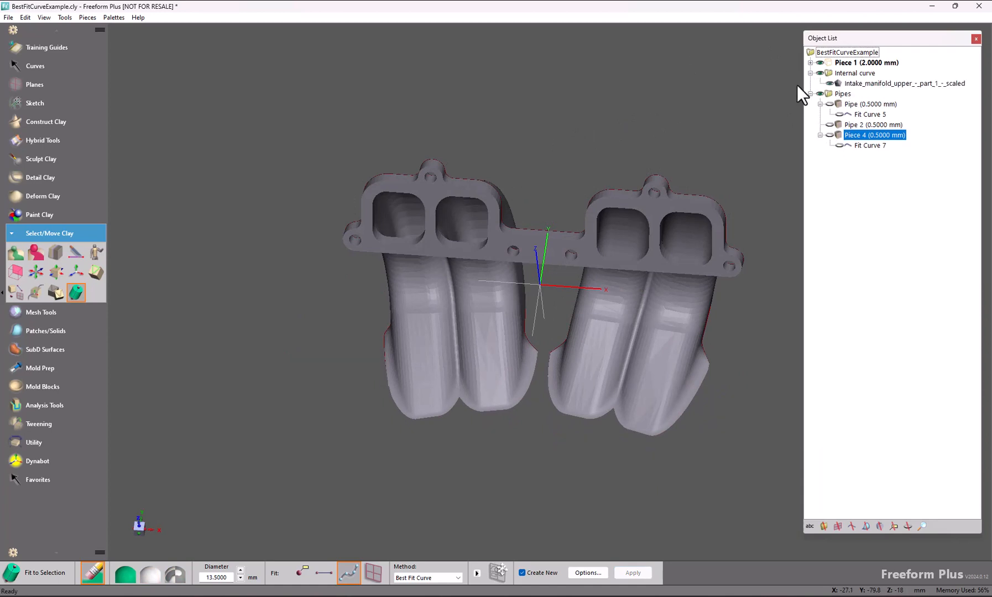
right_click(856, 81)
left_click(886, 84)
right_click_drag(525, 223, 565, 123)
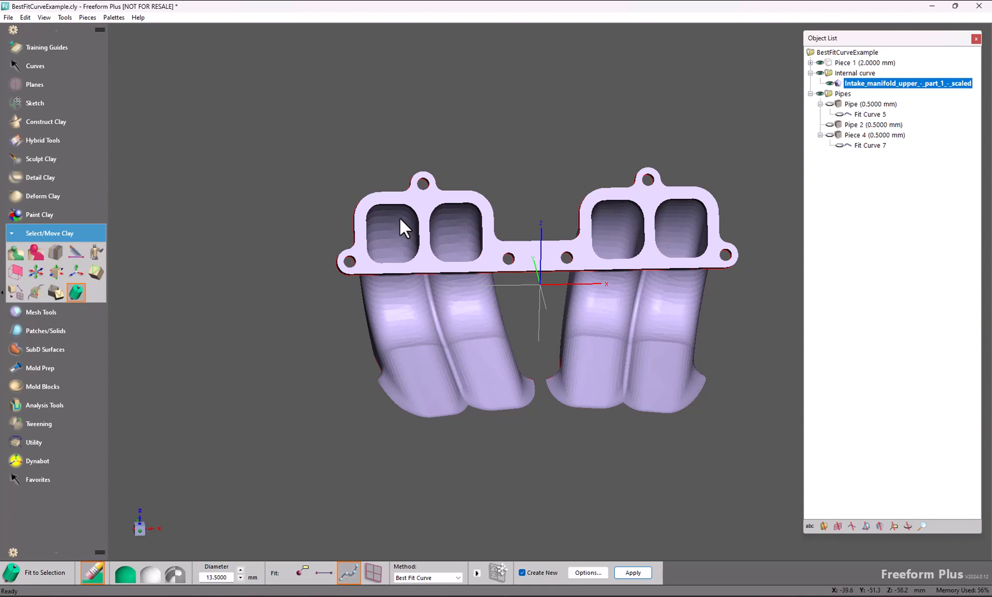
Select the leftmost port's inner wall with Select Mesh Area by painting a patch with a 2 mm ball and expanding it by a 15° crease angle
left_click(27, 311)
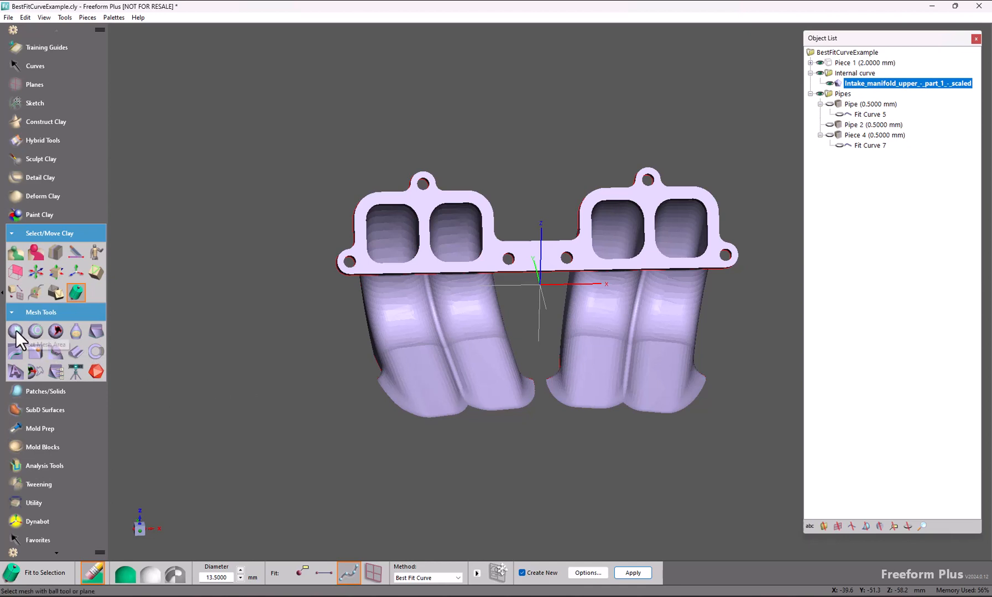
left_click(17, 332)
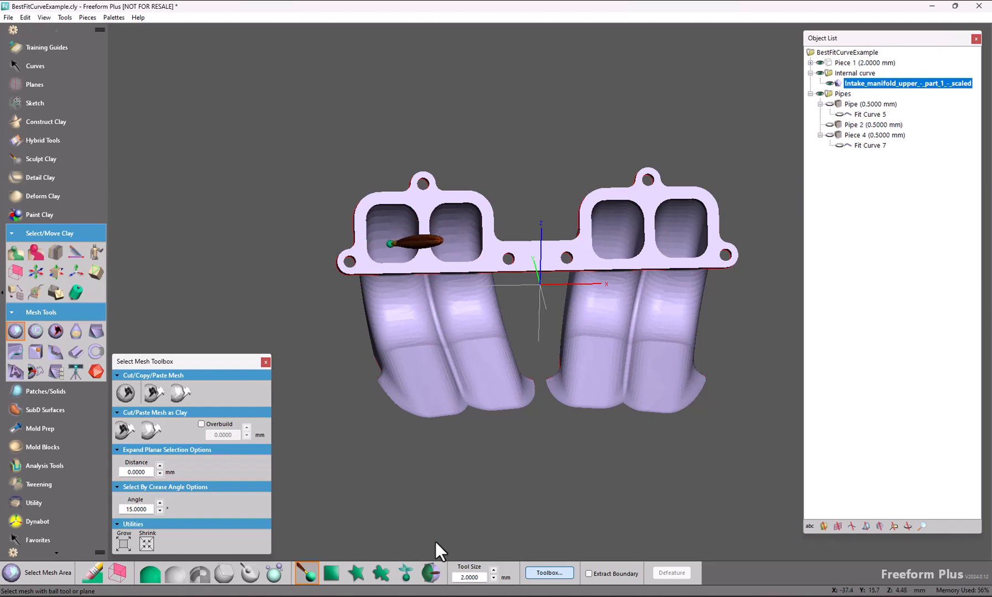
mouse_move(389, 249)
left_mouse_down()
mouse_move(396, 242)
mouse_move(386, 249)
left_mouse_up()
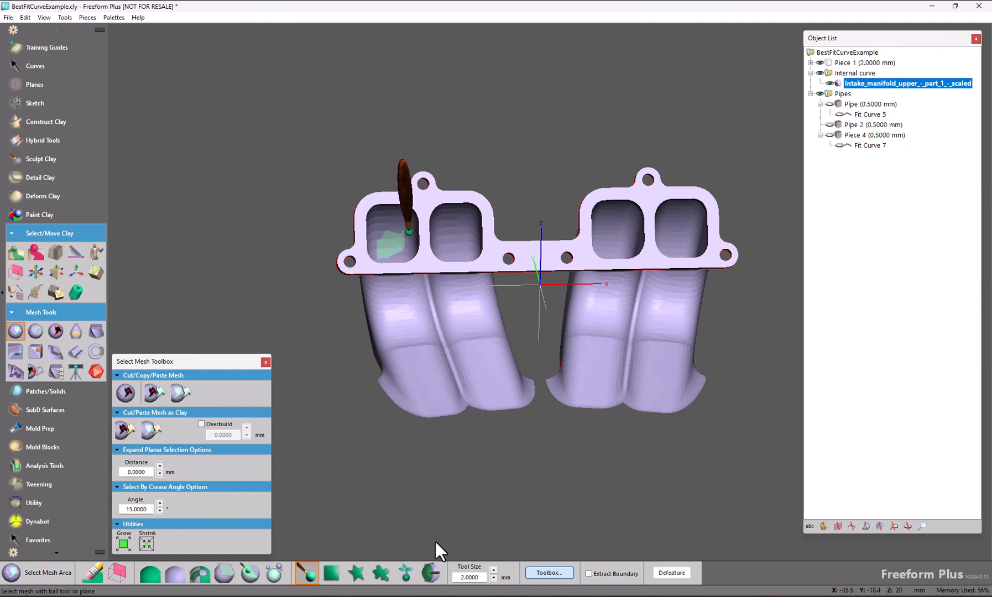
key("space")
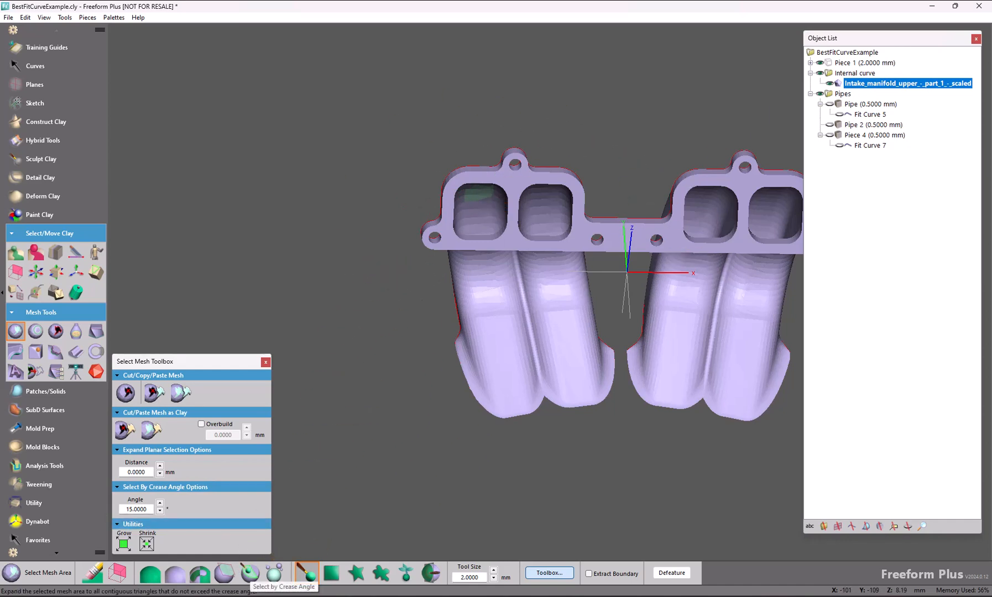
left_click(250, 572)
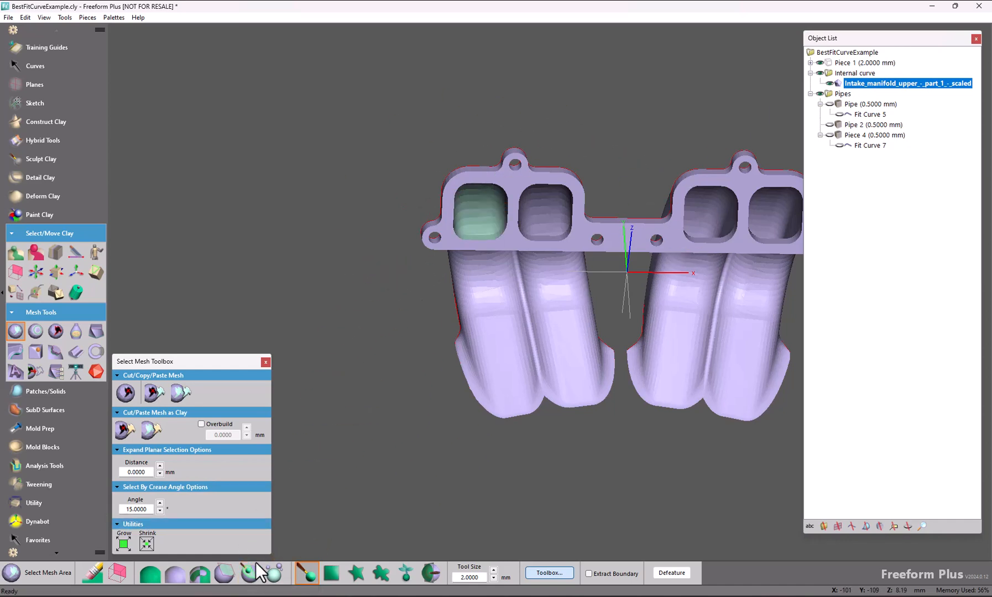
key("space")
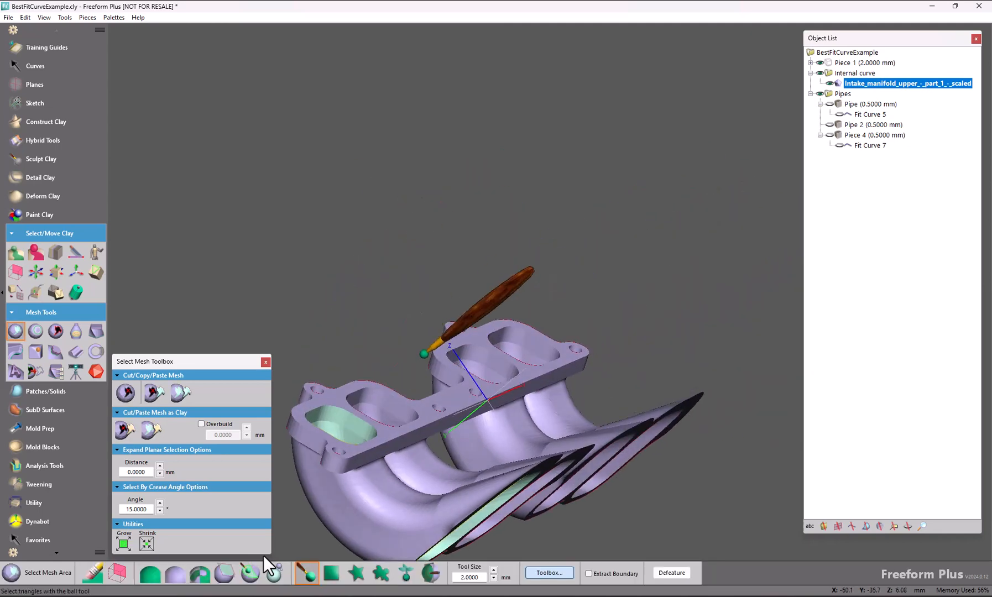
key("space")
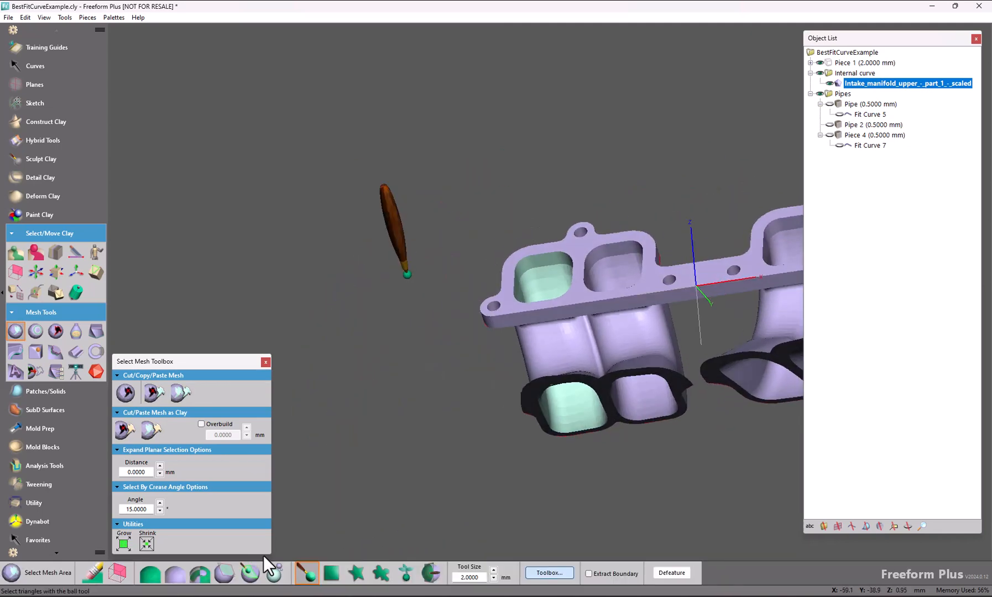
key("space")
key("space")
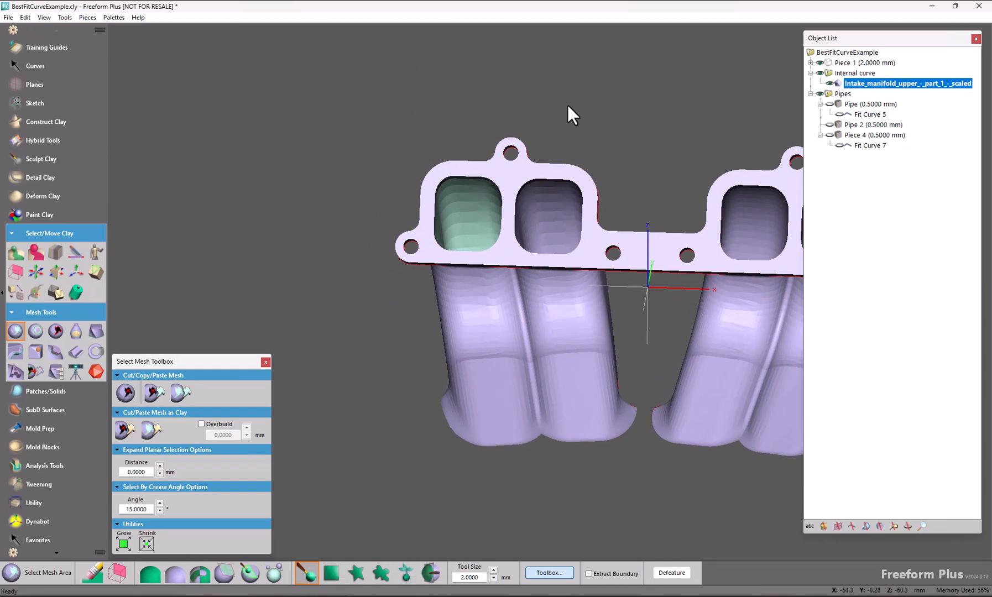
Reverse the intake manifold mesh with the mesh utilities
right_click(855, 83)
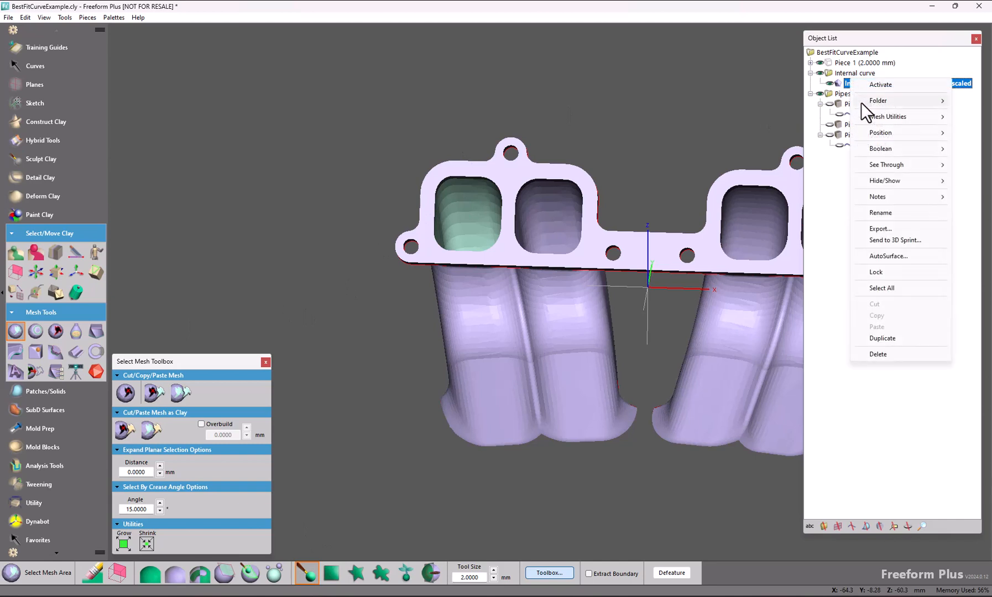
mouse_move(871, 115)
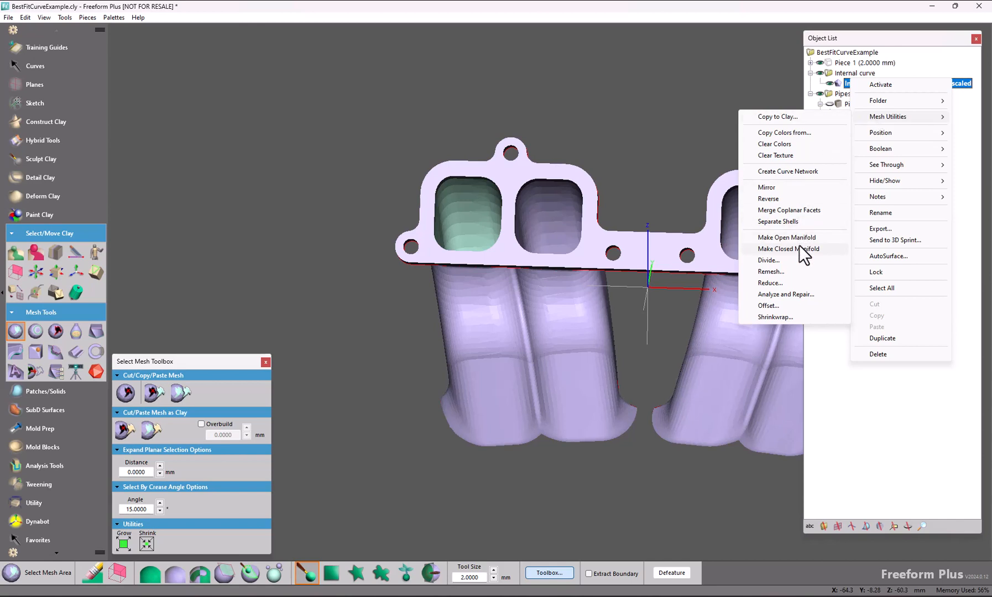
left_click(784, 199)
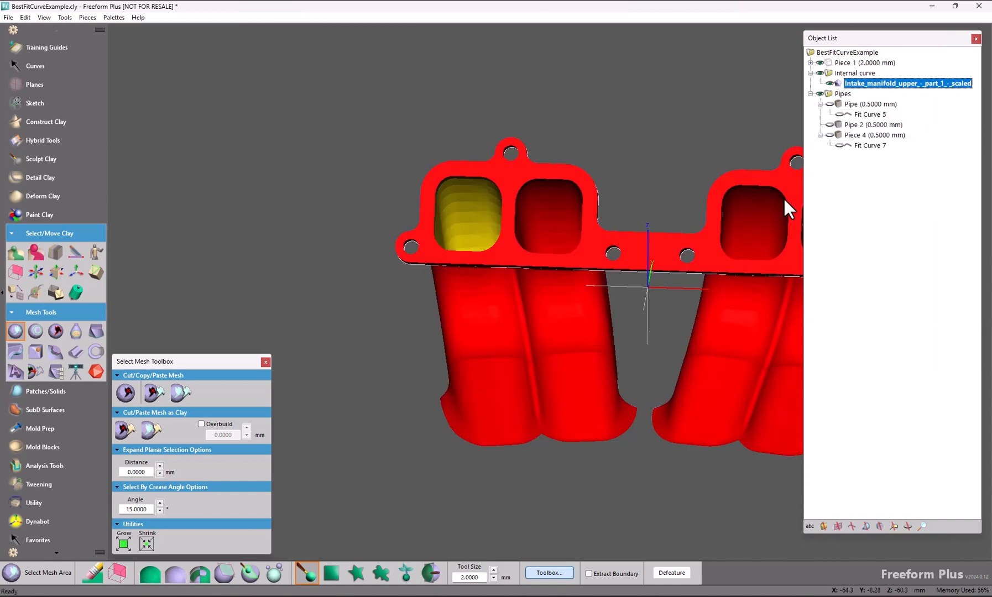
Fit a new curve to the selected inner port wall with Fit to Selection, using the Best Fit Curve method
left_click(76, 291)
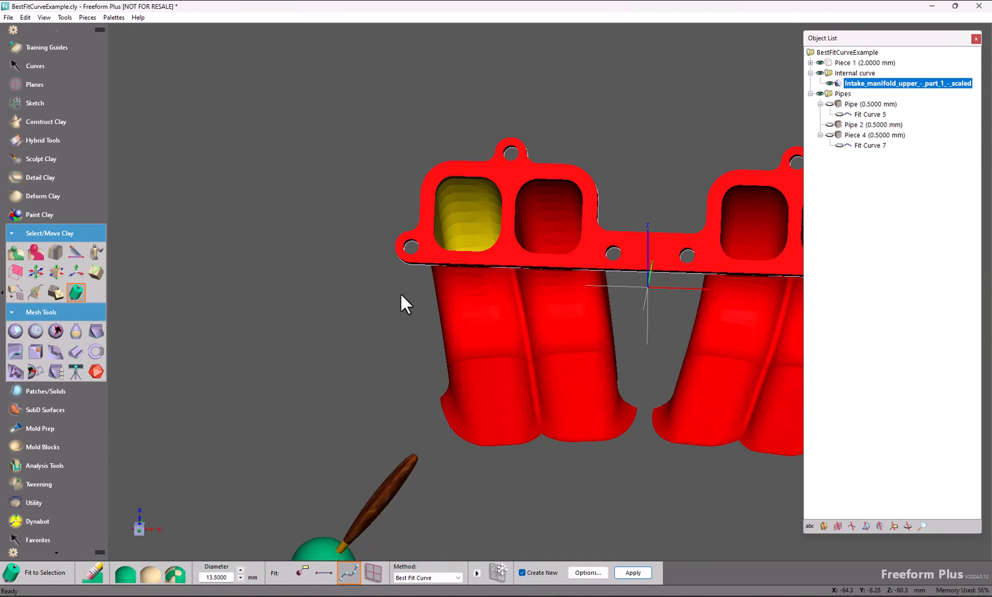
left_click(634, 574)
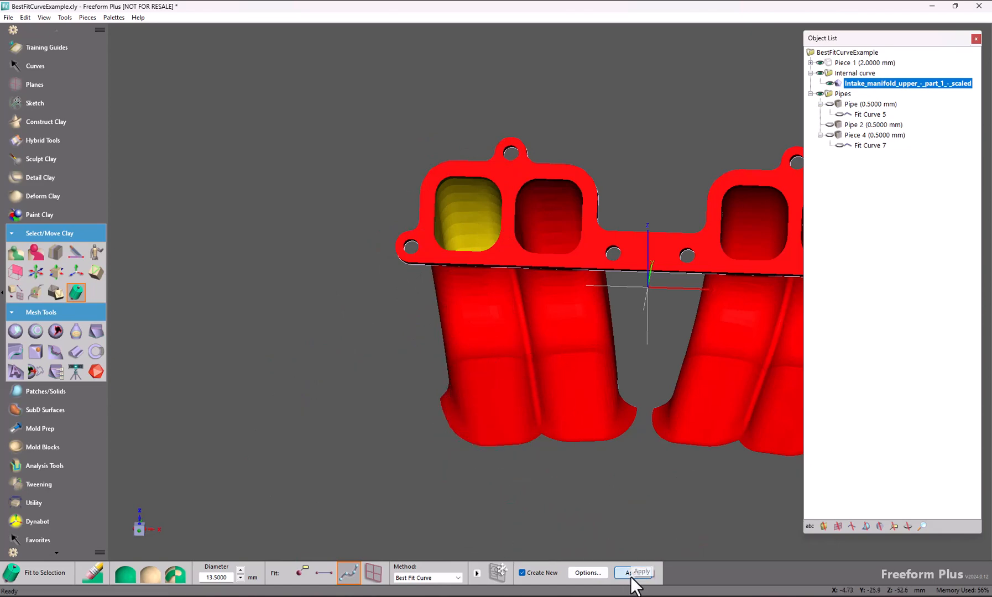
left_click(632, 574)
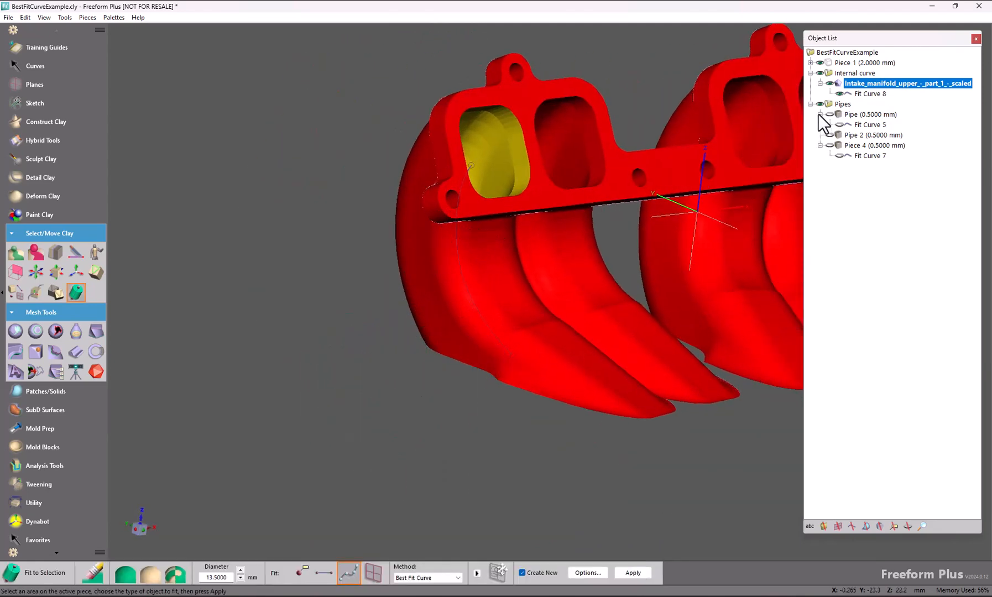
Reverse the intake manifold mesh back to its original orientation and inspect the fitted curve inside the port
right_click(843, 84)
mouse_move(886, 116)
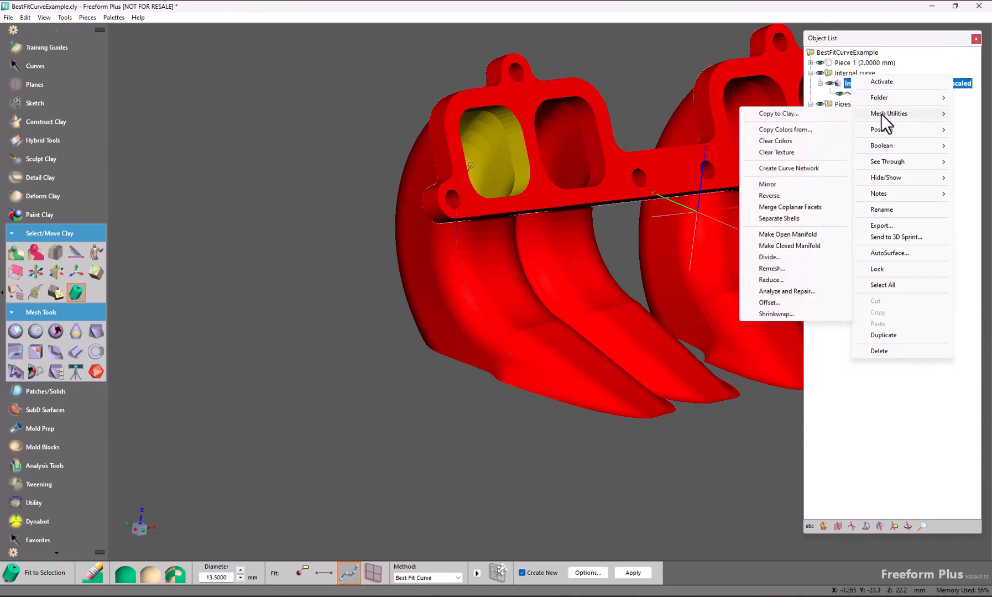
left_click(777, 197)
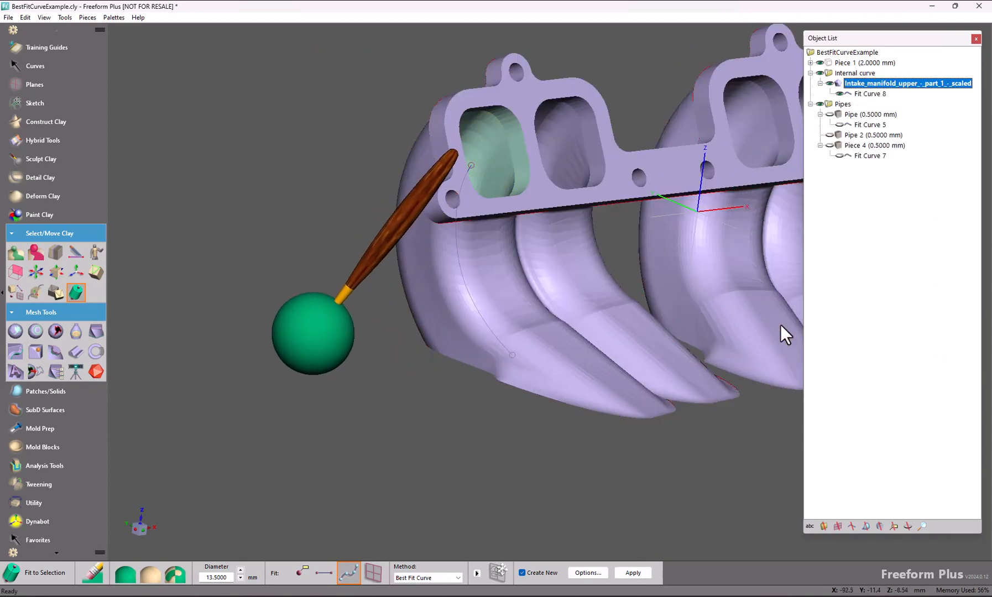
key("space")
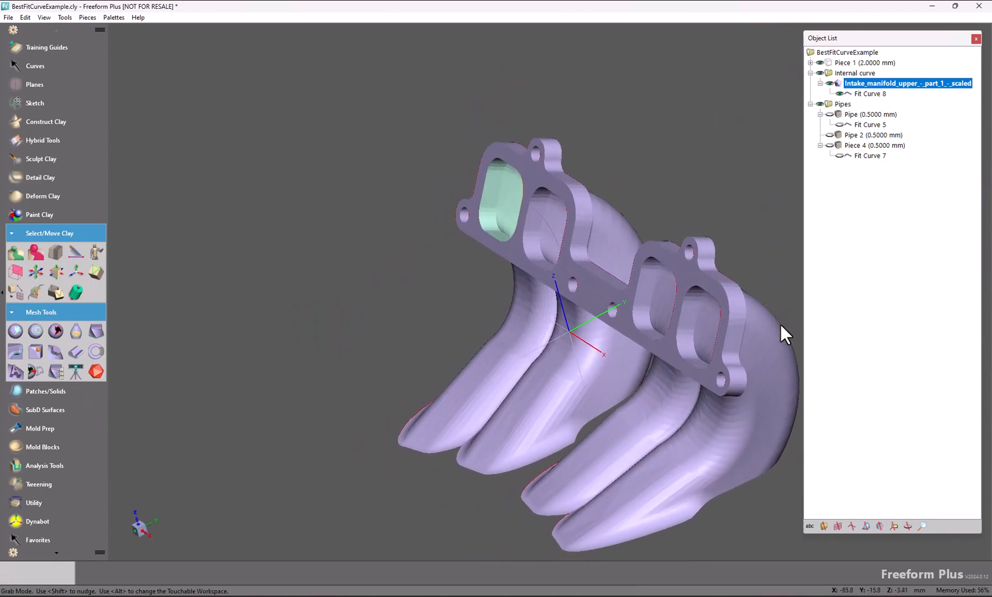
key("space")
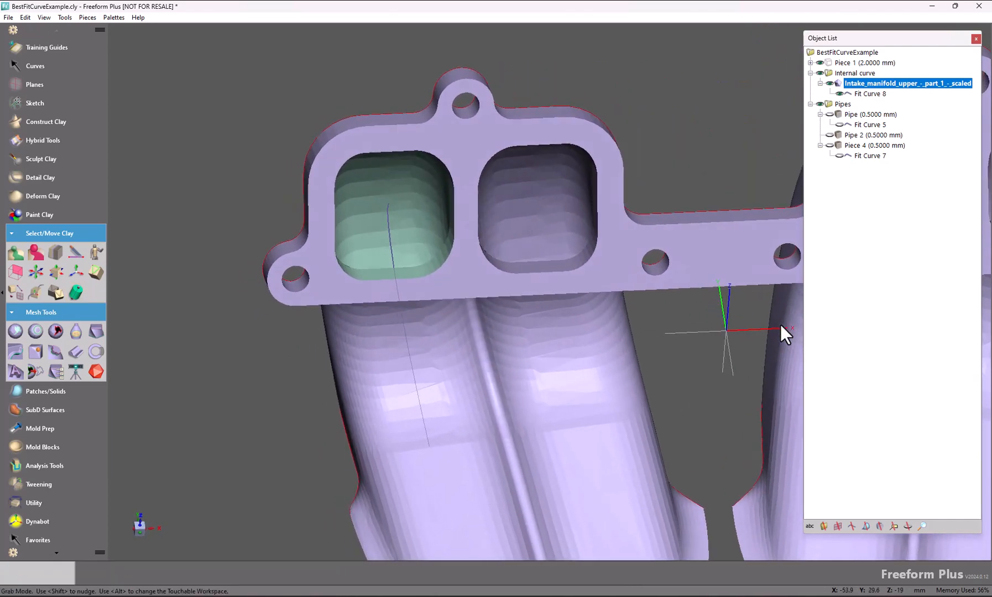
key("space")
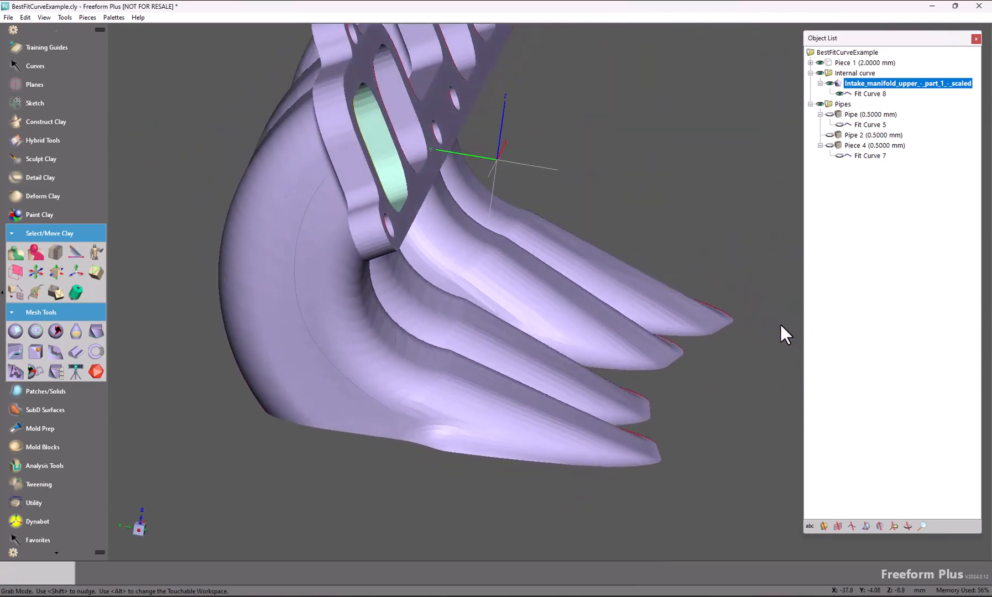